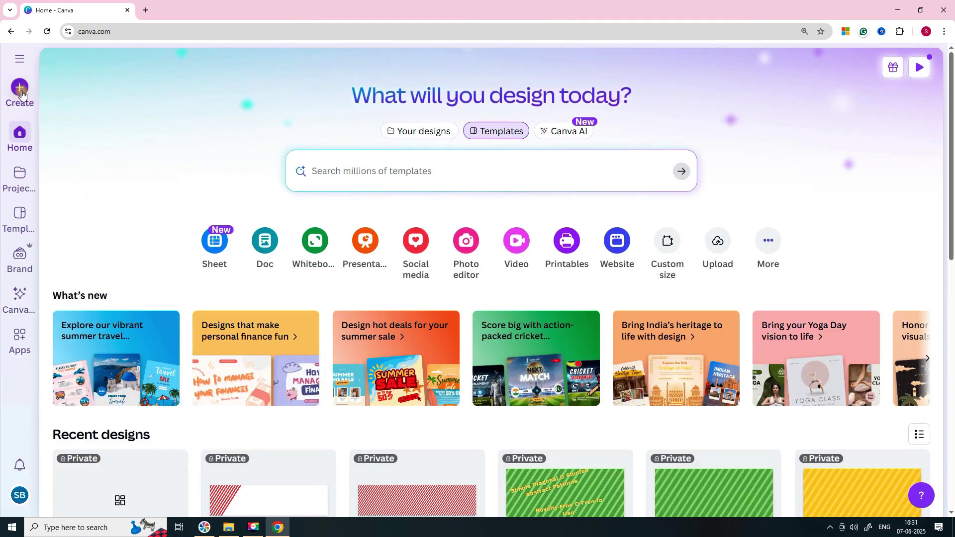
Create a new blank custom-size design of 4000 × 1080 px.
click(20, 88)
click(133, 356)
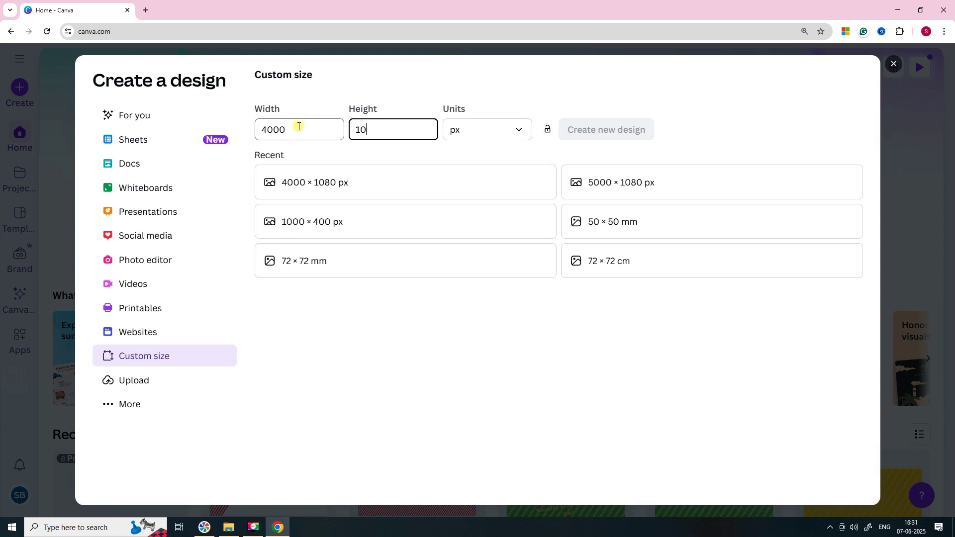
key(Tab)
click(601, 130)
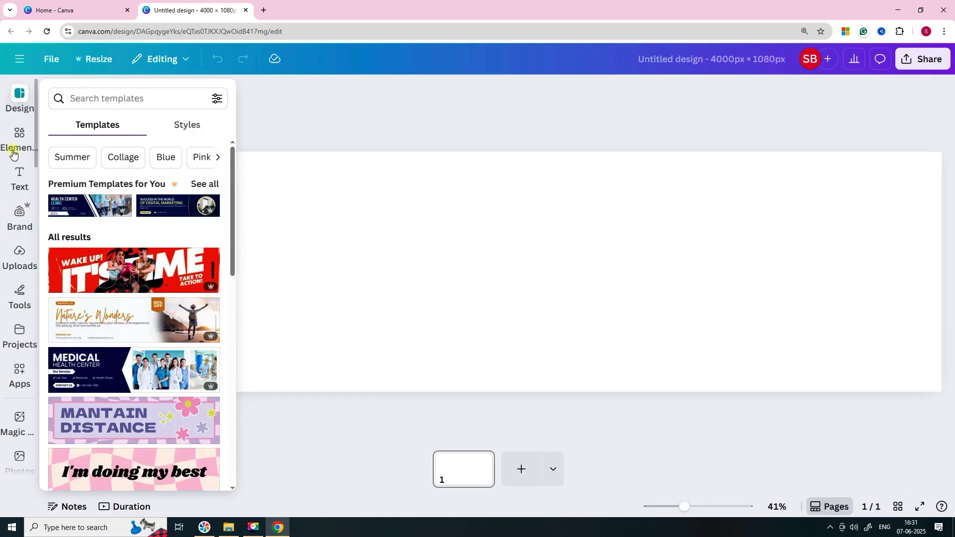
Search the Elements library for 'rectangle' and add the plain square shape.
click(16, 145)
click(94, 94)
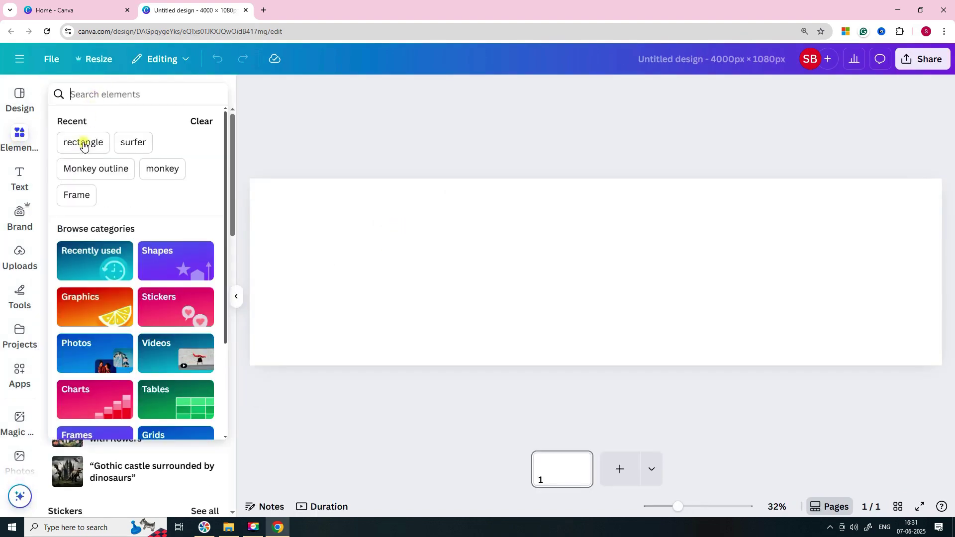
click(84, 144)
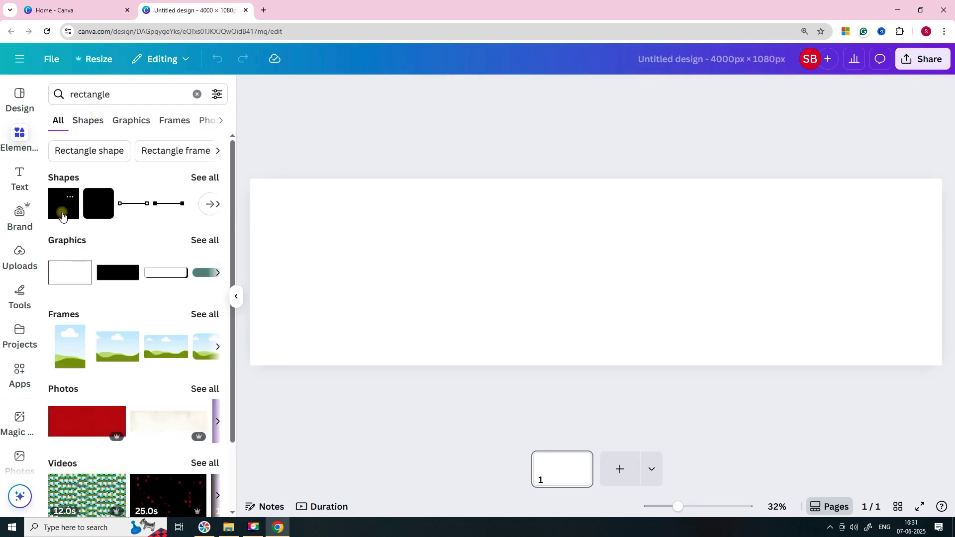
click(62, 215)
Stretch the square across the full page width and flatten it into a thin bar.
drag(570, 272, 254, 272)
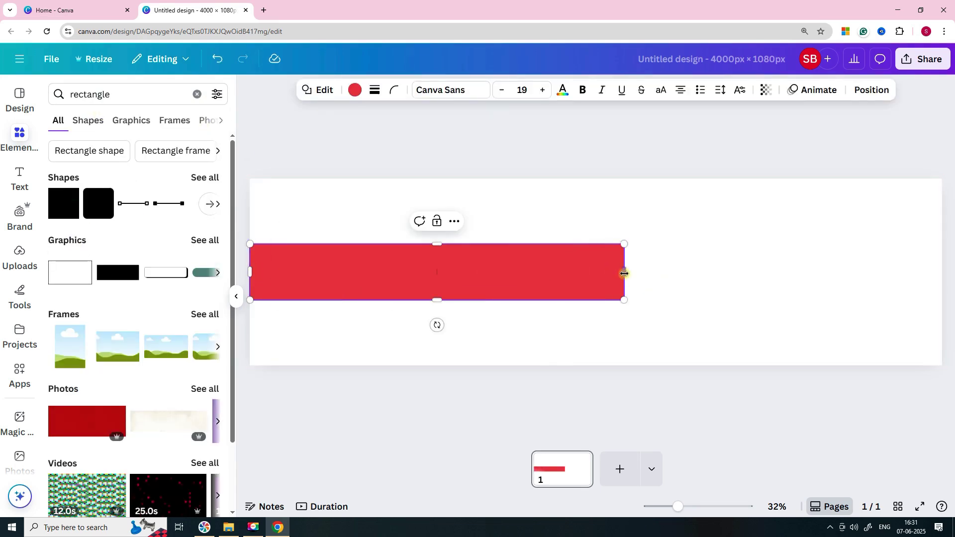
drag(623, 271, 933, 285)
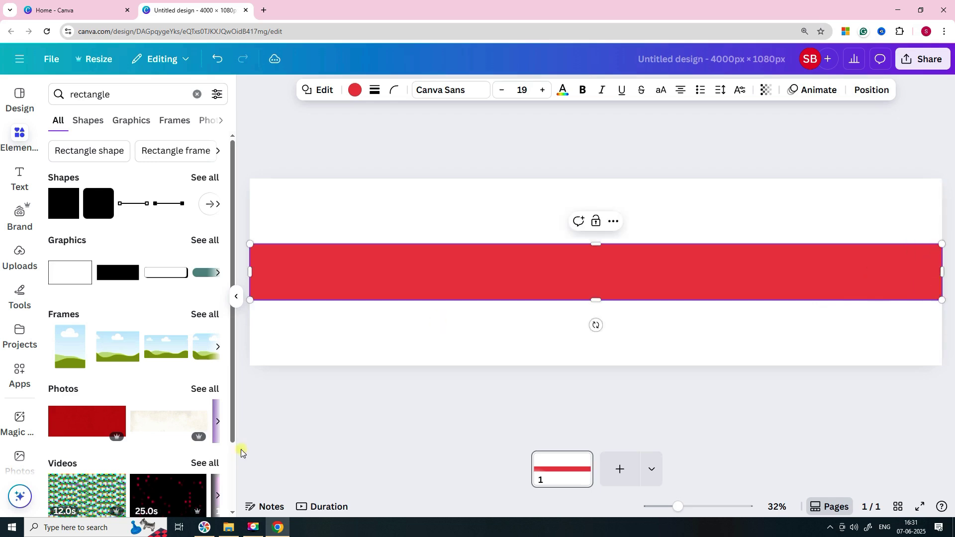
click(236, 297)
drag(494, 309, 500, 279)
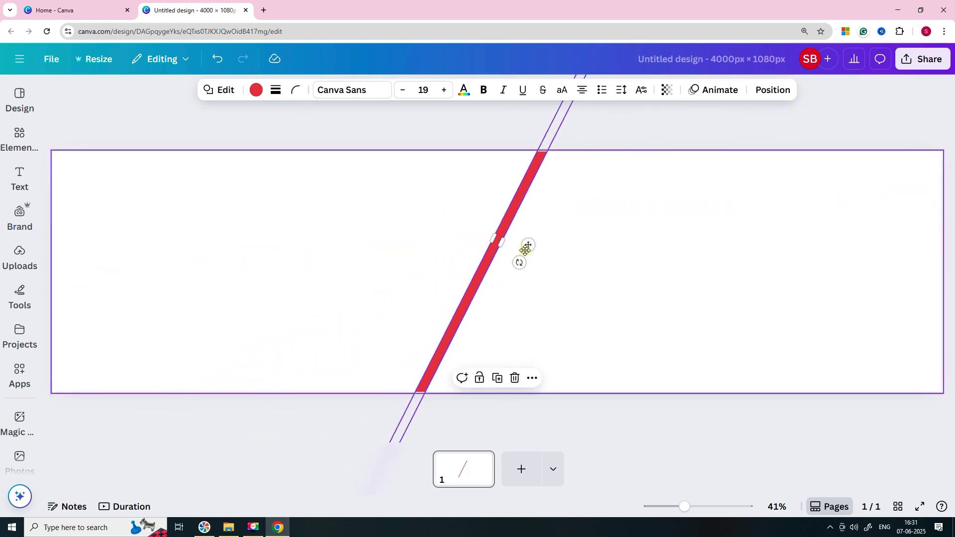
Move the diagonal stripe to the left edge and duplicate it fifteen times in a row.
drag(525, 248, 104, 177)
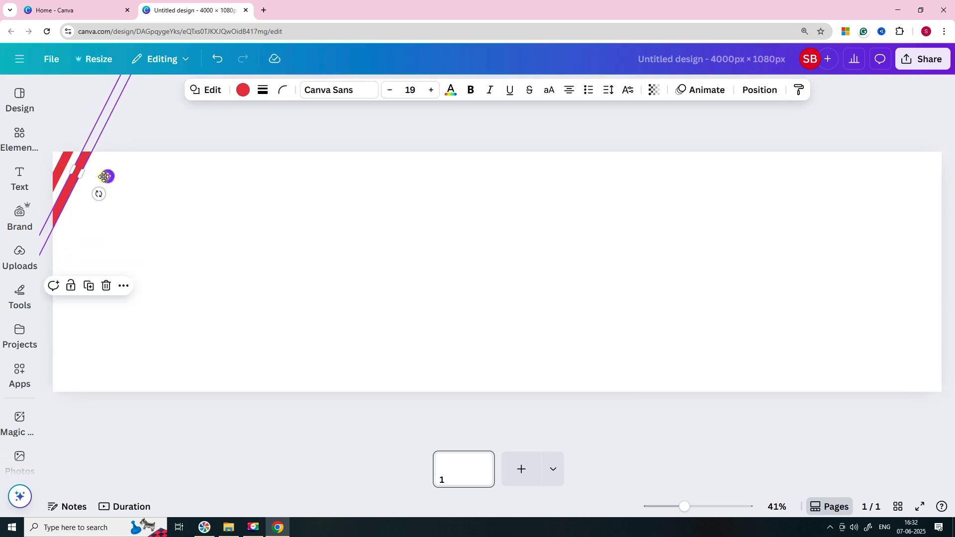
click(90, 286)
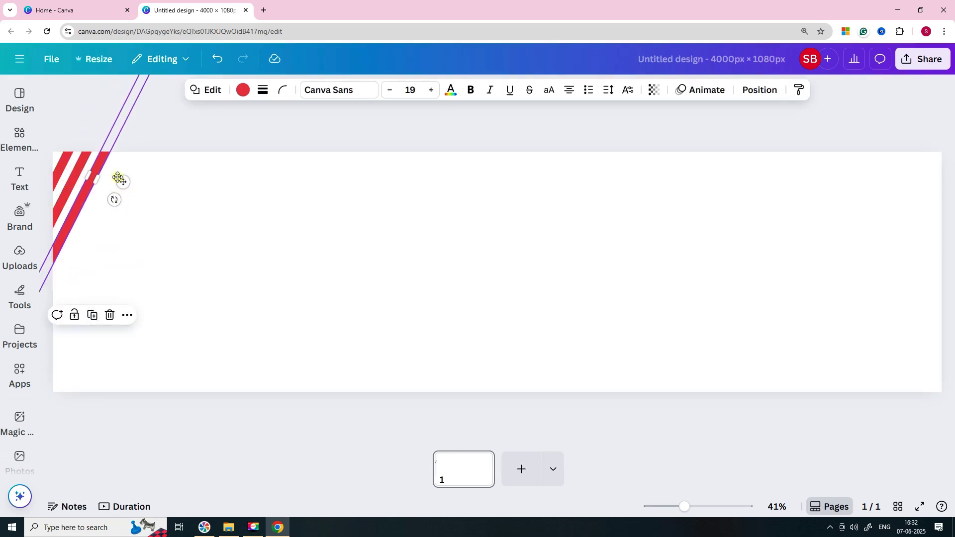
click(92, 315)
click(109, 322)
click(126, 332)
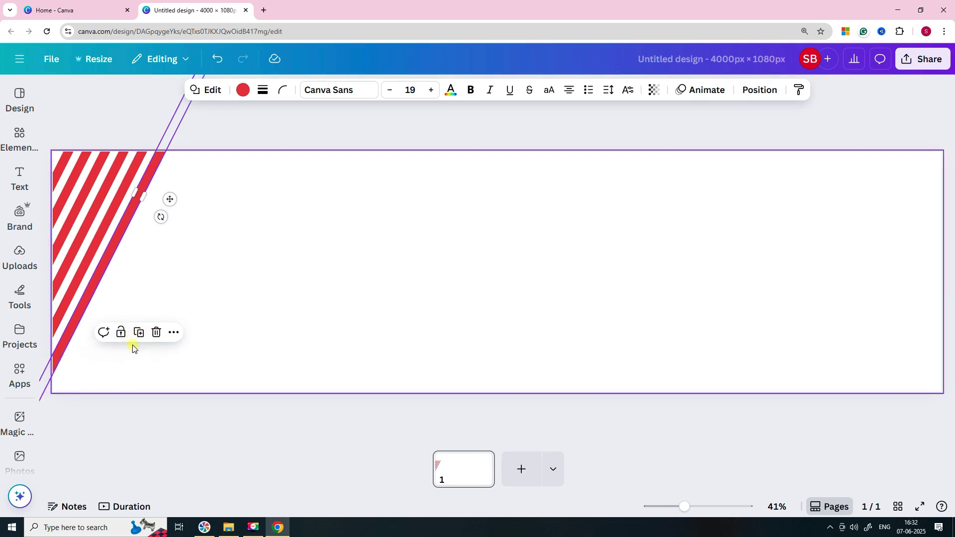
click(138, 332)
click(154, 341)
click(169, 346)
click(181, 354)
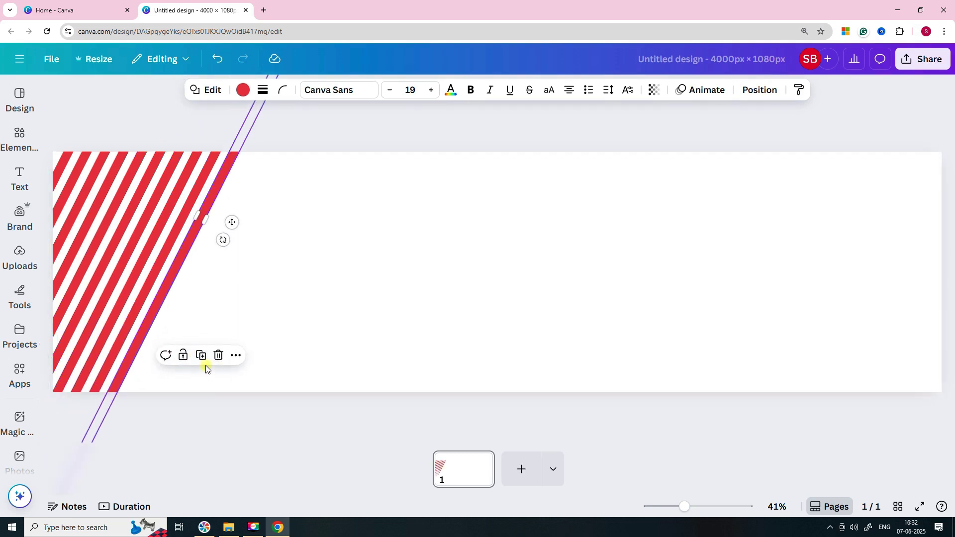
click(201, 357)
click(216, 368)
click(232, 371)
click(247, 374)
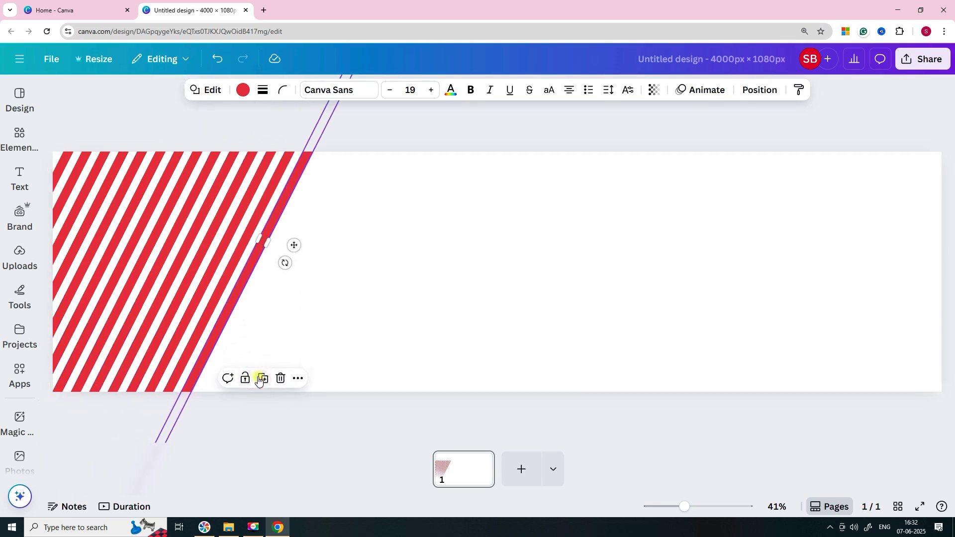
click(260, 379)
click(277, 385)
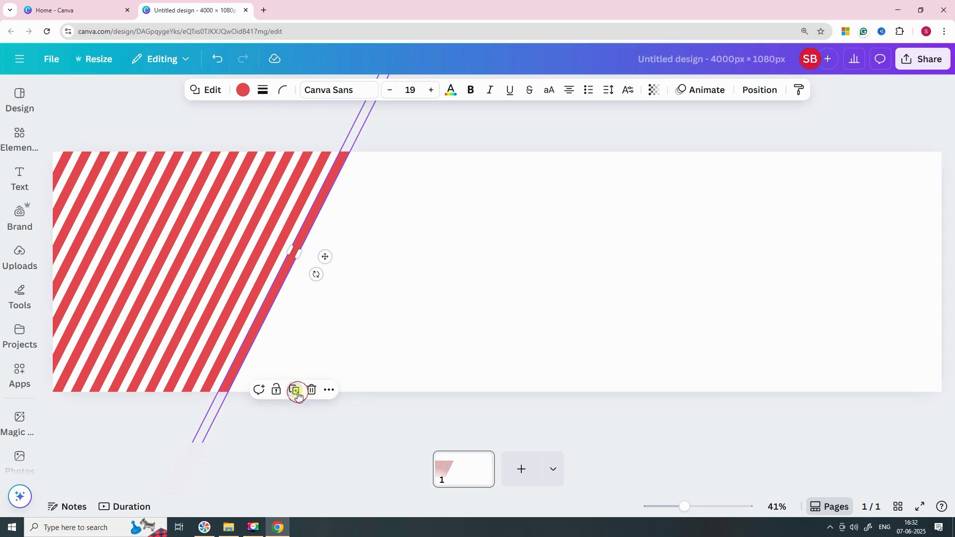
click(296, 391)
Select all stripes, then duplicate the set and spread copies right to cover the page.
click(423, 197)
key(ctrl+a)
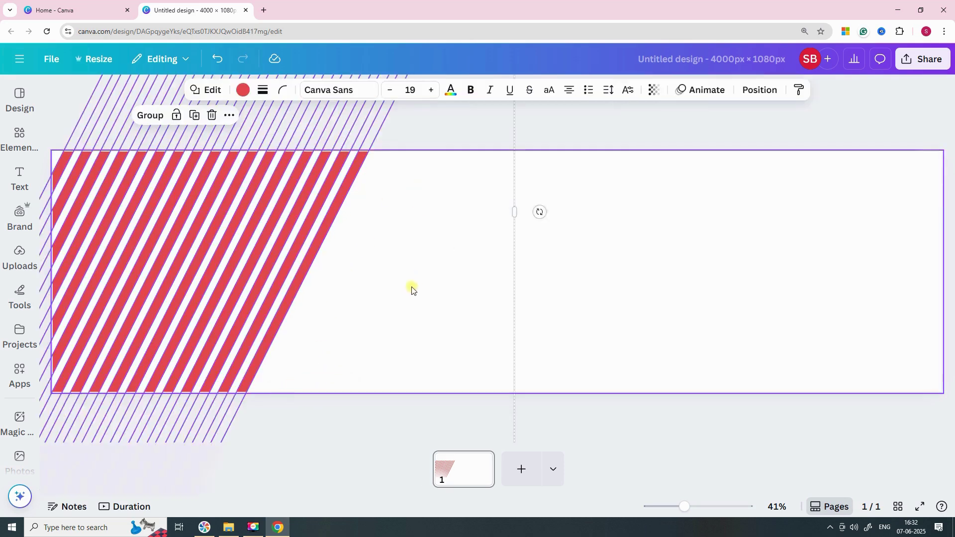
click(199, 119)
drag(375, 278, 647, 338)
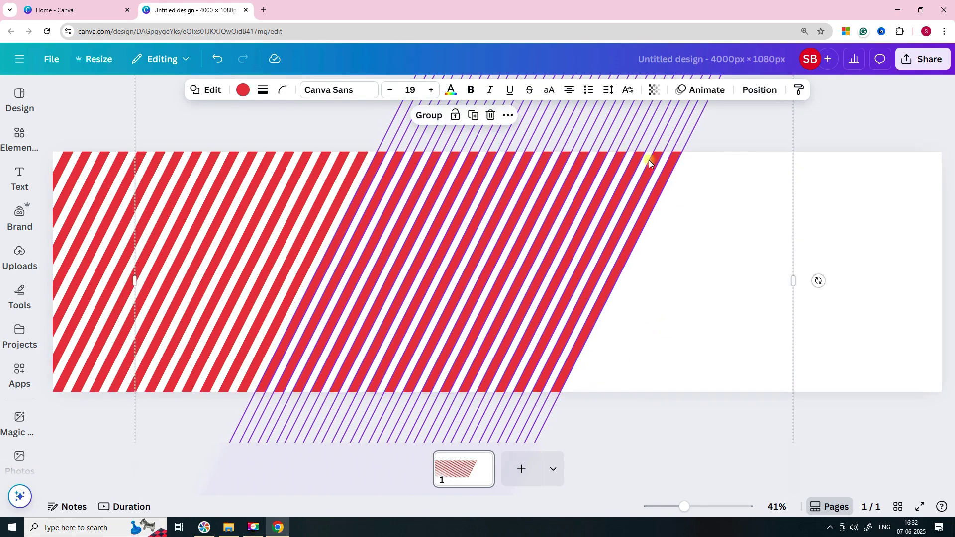
click(473, 116)
click(752, 115)
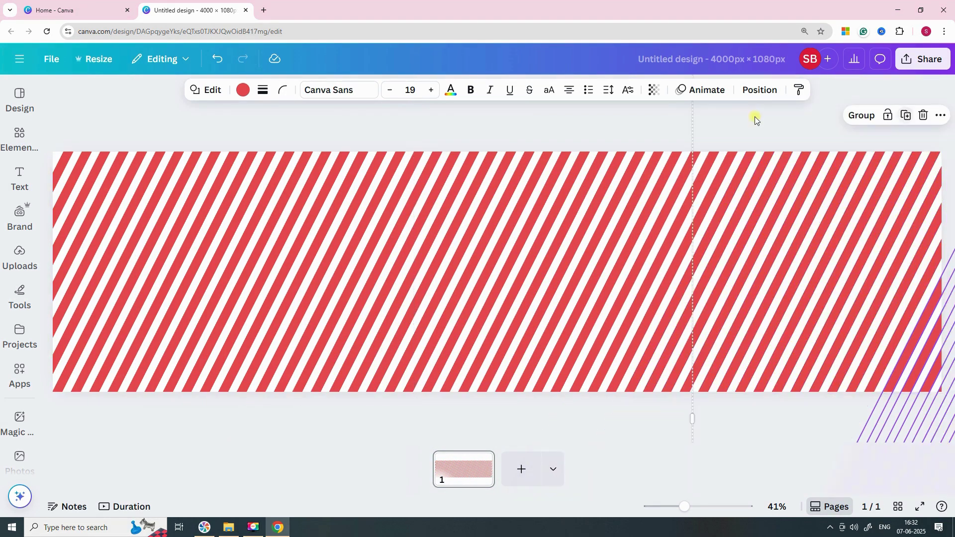
click(878, 103)
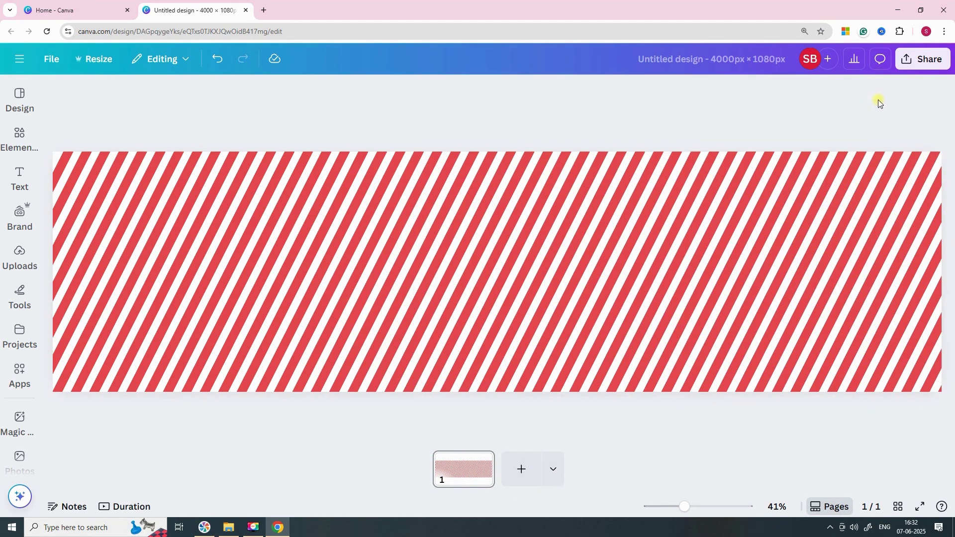
Download the striped design as PNG template-background.png, then close the design tab.
click(939, 63)
click(756, 286)
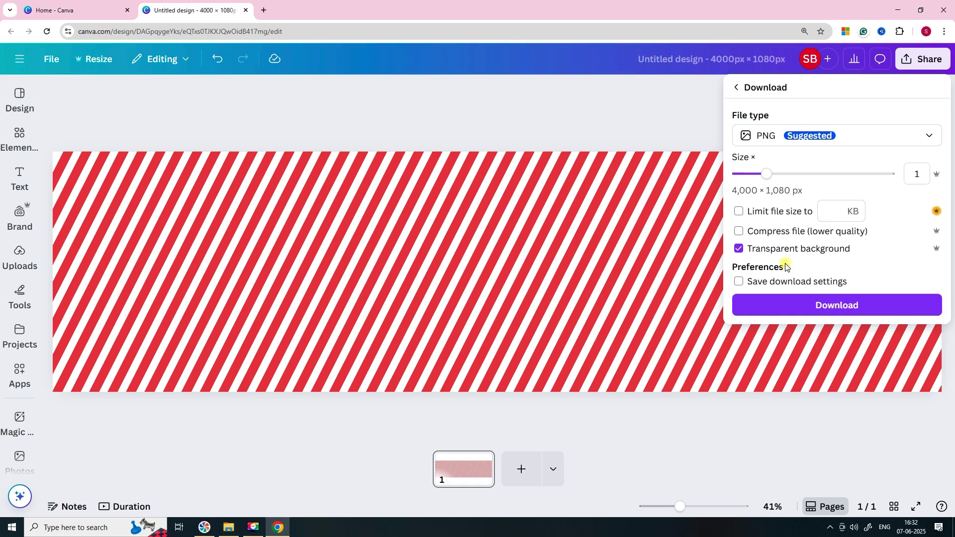
click(851, 305)
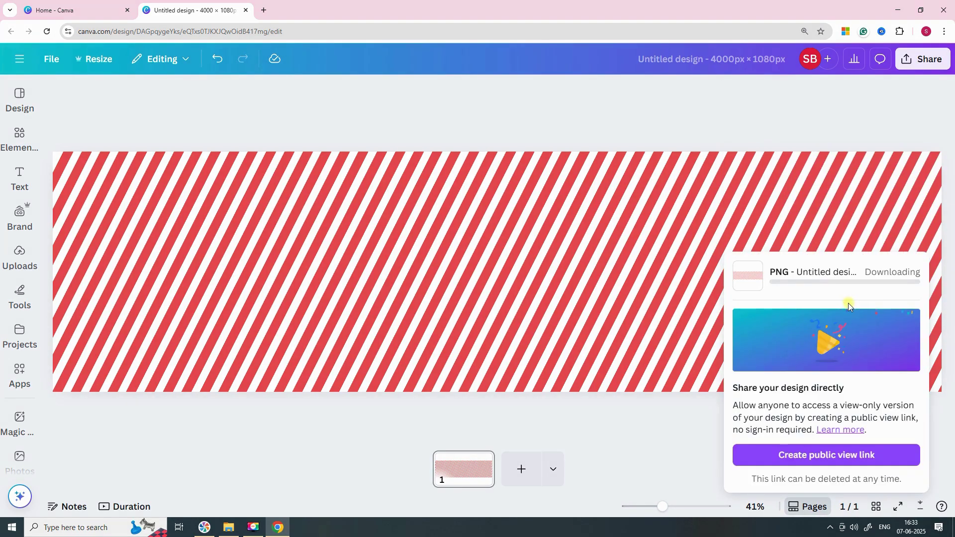
click(317, 252)
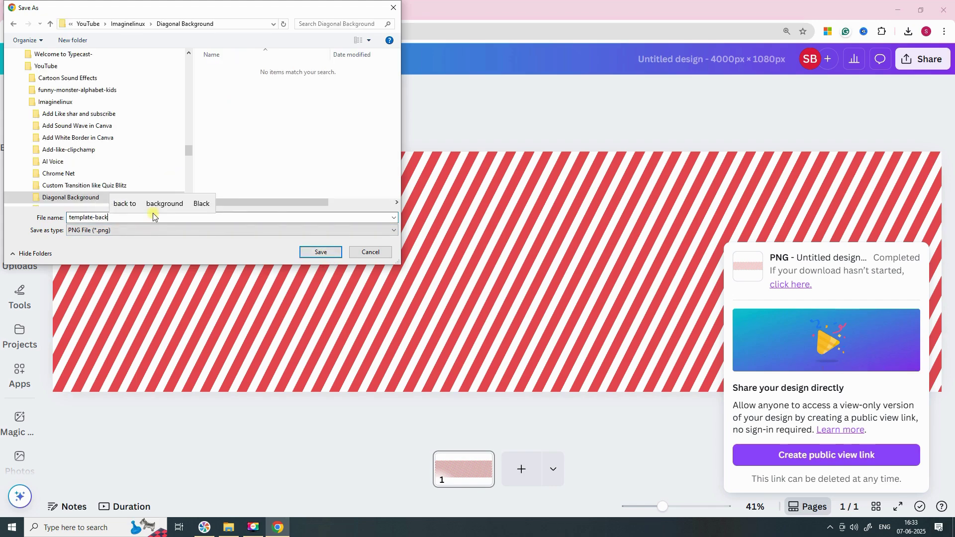
click(321, 252)
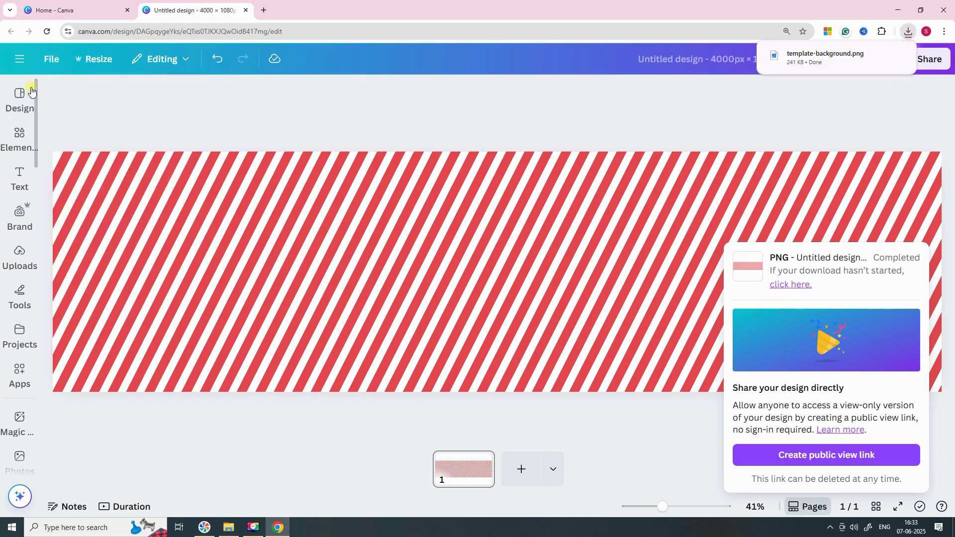
key(ctrl+w)
Start a new landscape YouTube video design.
click(20, 88)
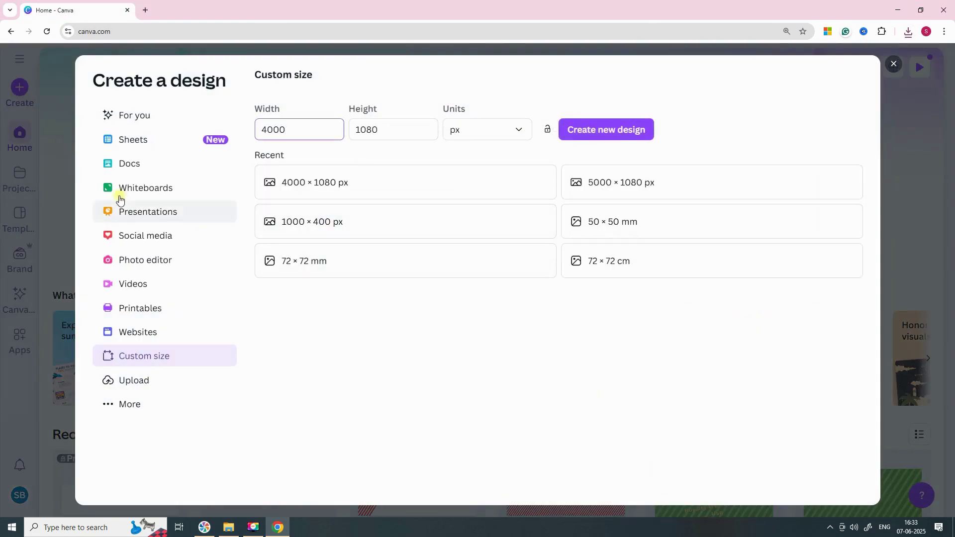
click(137, 286)
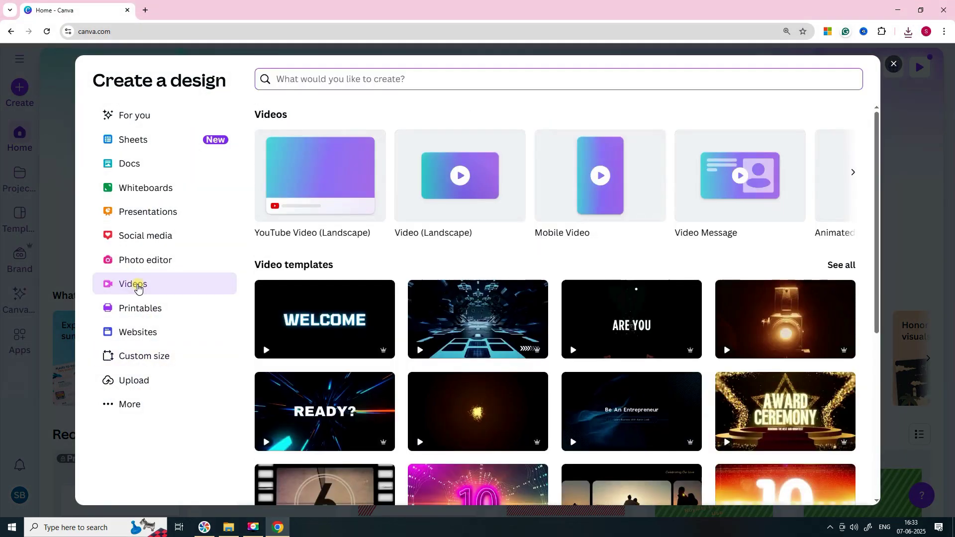
click(309, 163)
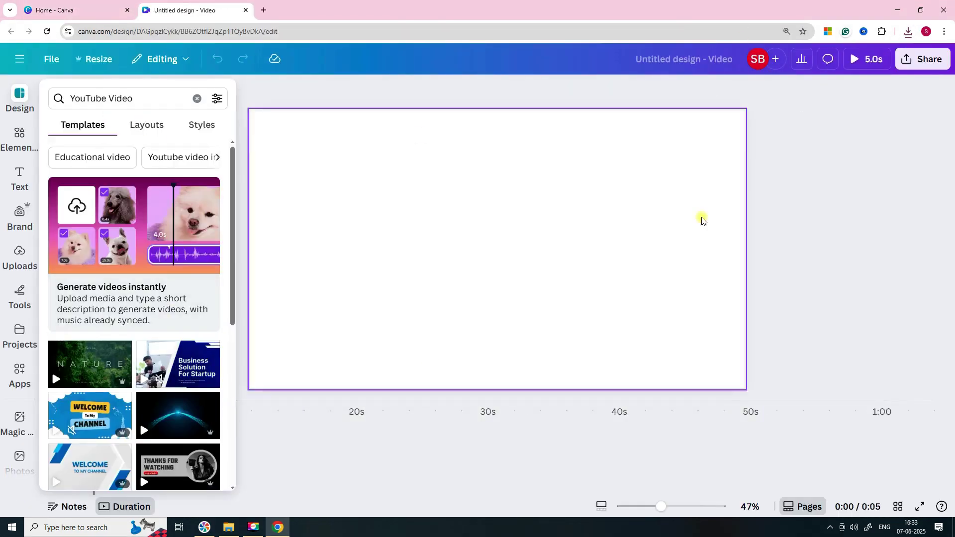
Place template-background.png from recent downloads onto the page, snapped to the top-left corner.
click(907, 31)
drag(810, 78, 347, 212)
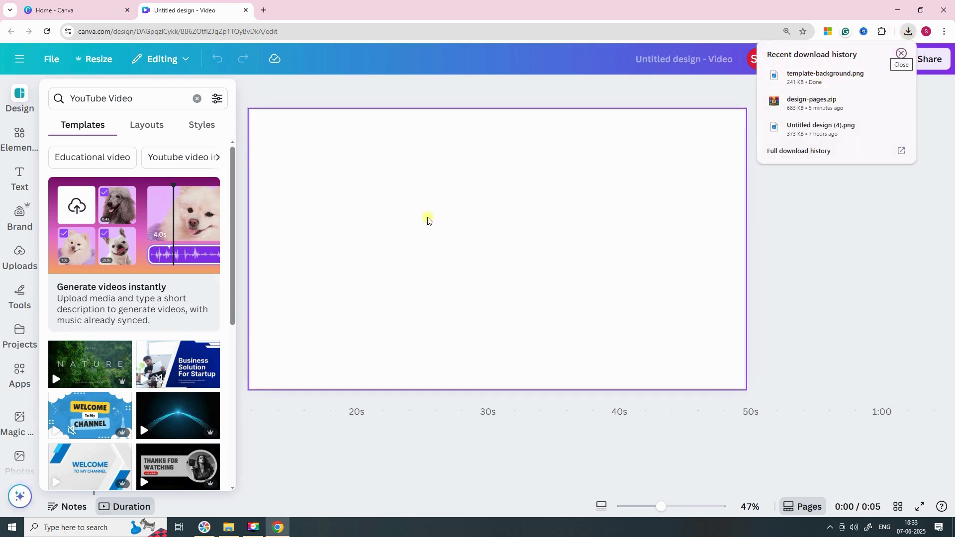
click(799, 192)
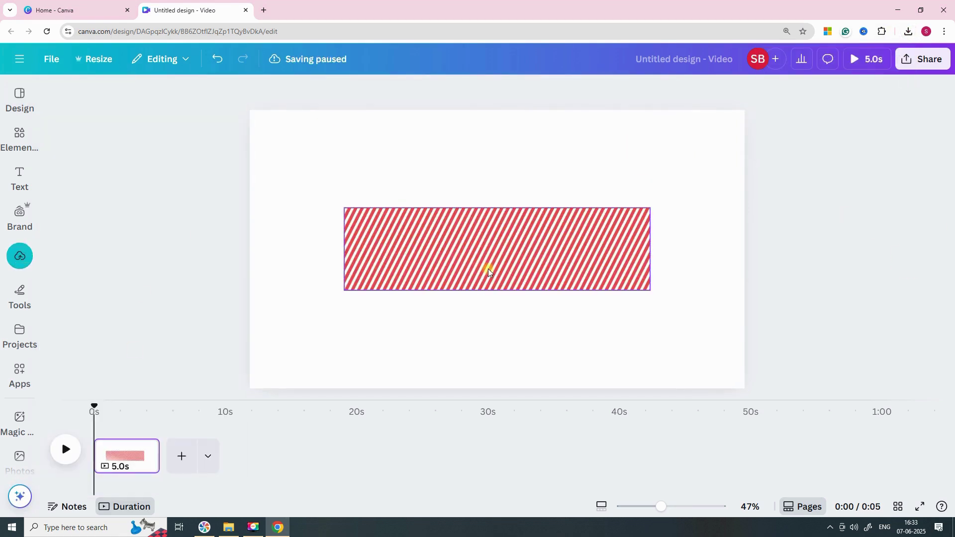
drag(496, 269, 409, 170)
Stretch the striped image past the left, right and bottom edges, then centre it.
drag(559, 149, 873, 150)
drag(250, 148, 54, 151)
drag(454, 196, 467, 398)
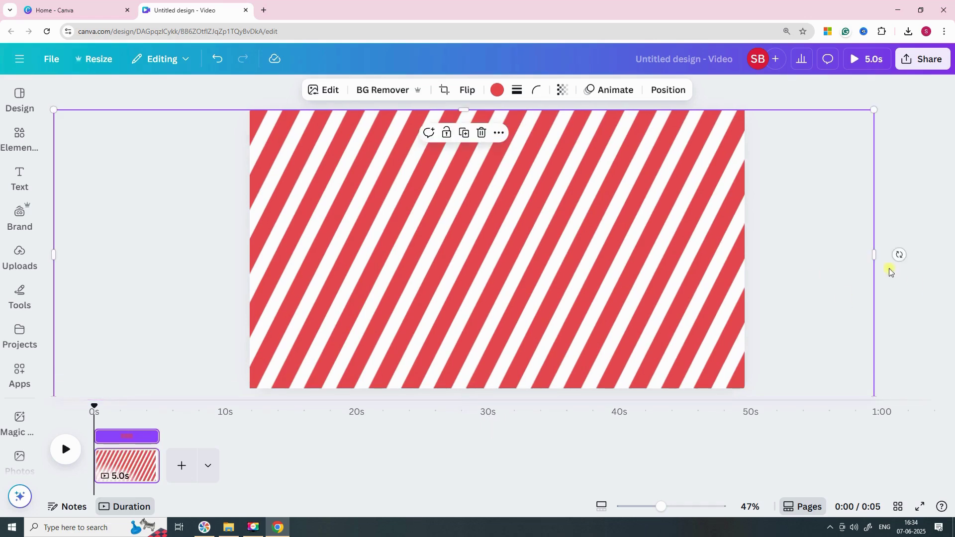
mouse_move(869, 259)
mouse_down()
mouse_move(844, 249)
mouse_move(699, 249)
mouse_move(873, 242)
mouse_up()
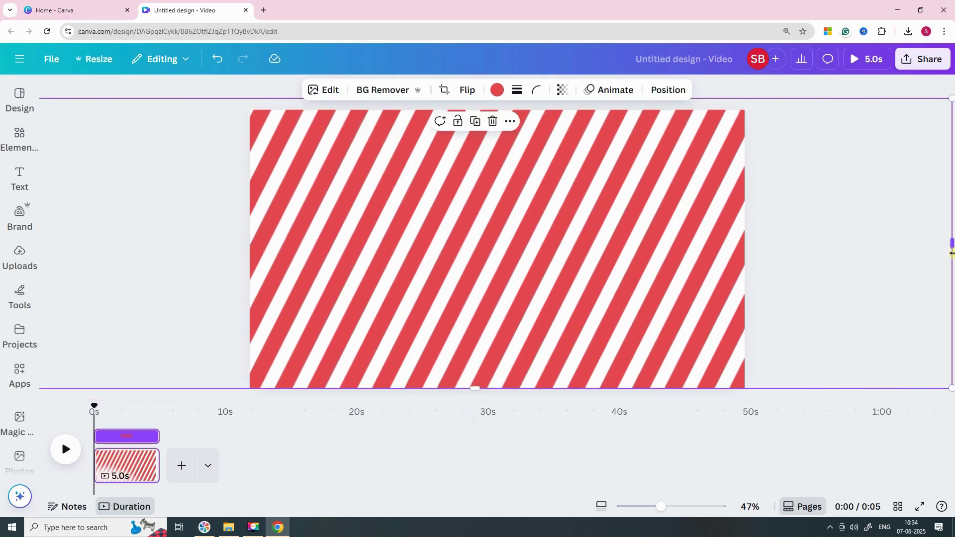
drag(681, 262, 789, 262)
drag(133, 247, 56, 246)
mouse_move(861, 222)
mouse_down()
mouse_move(846, 270)
mouse_move(853, 204)
mouse_move(854, 222)
mouse_up()
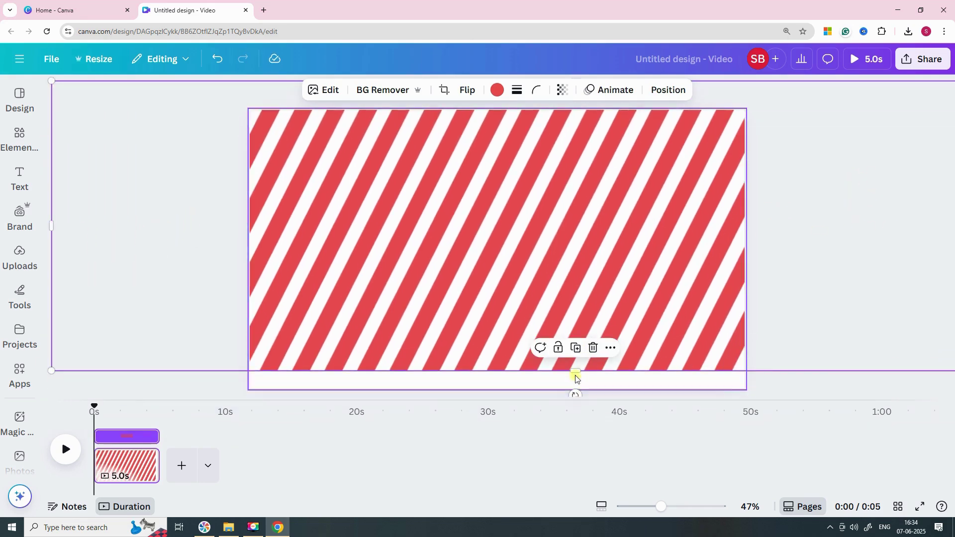
drag(573, 375, 573, 405)
drag(607, 284, 466, 211)
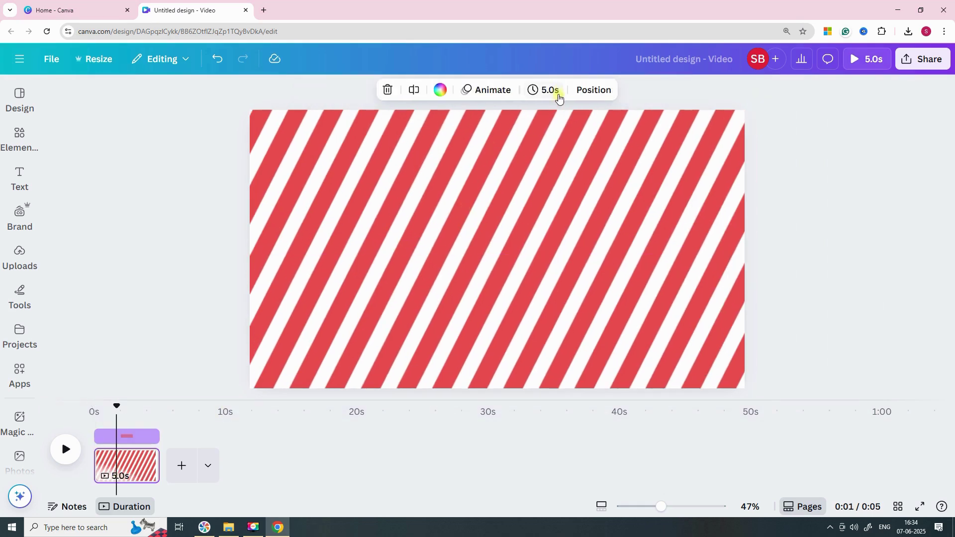
Set the page duration to 10 seconds.
click(558, 93)
text(10)
key(Return)
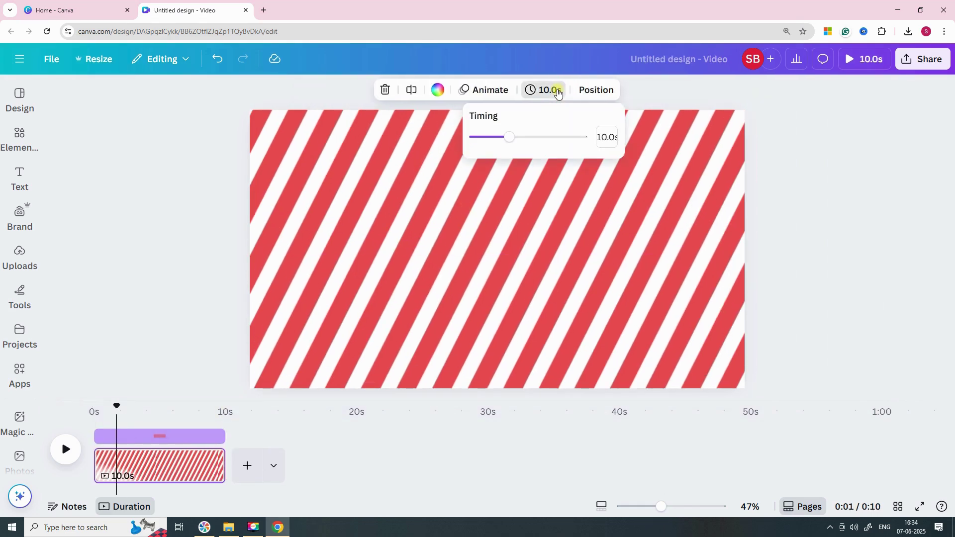
click(833, 240)
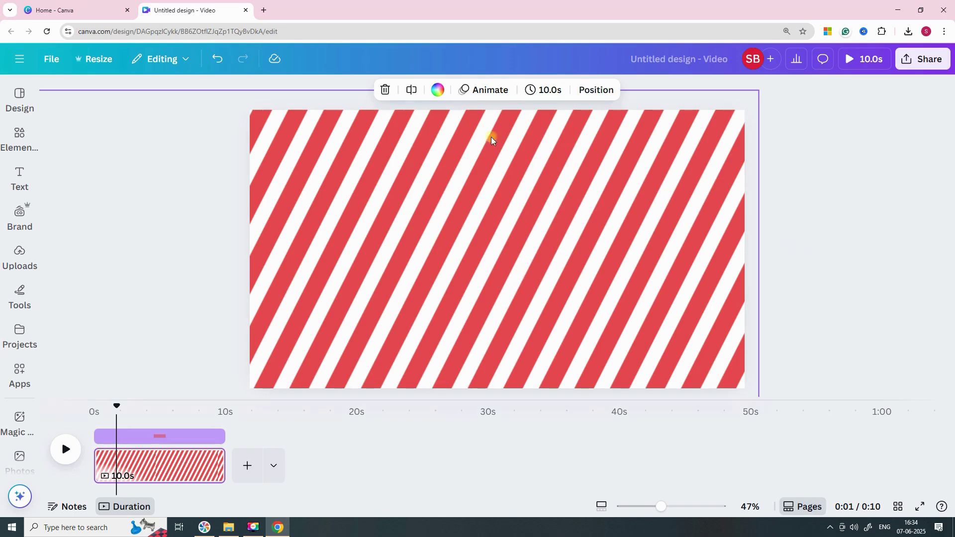
Fill the page background red, then change the background layer to coral.
click(441, 99)
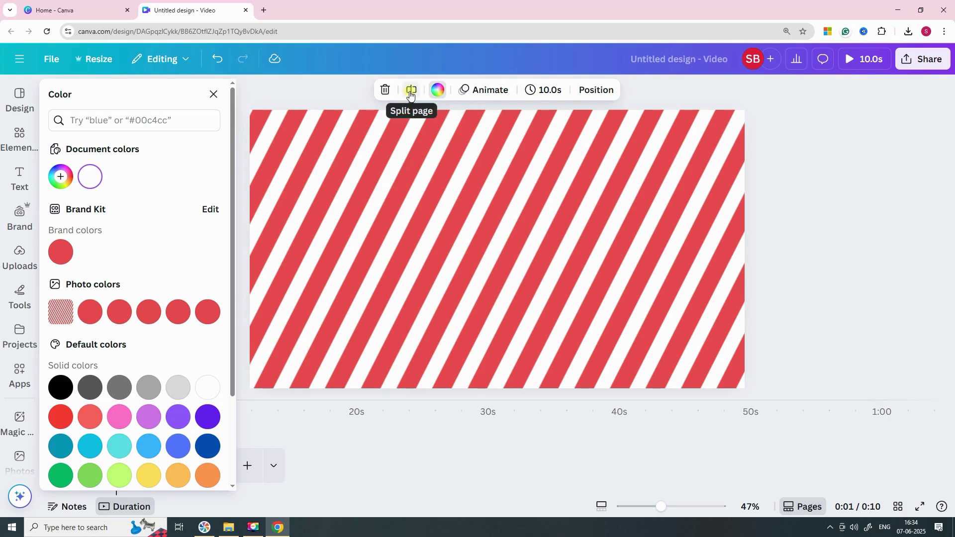
click(62, 416)
click(671, 132)
click(660, 90)
click(156, 226)
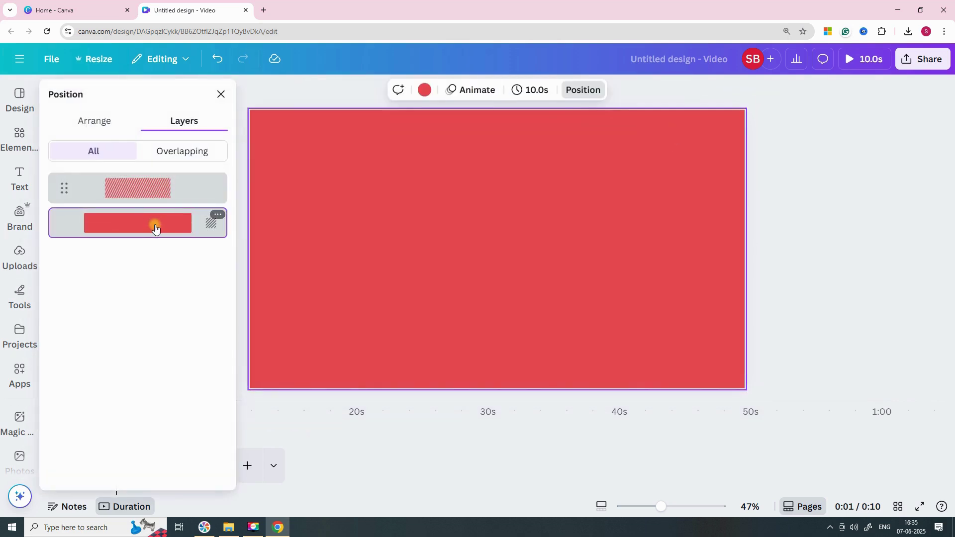
click(423, 91)
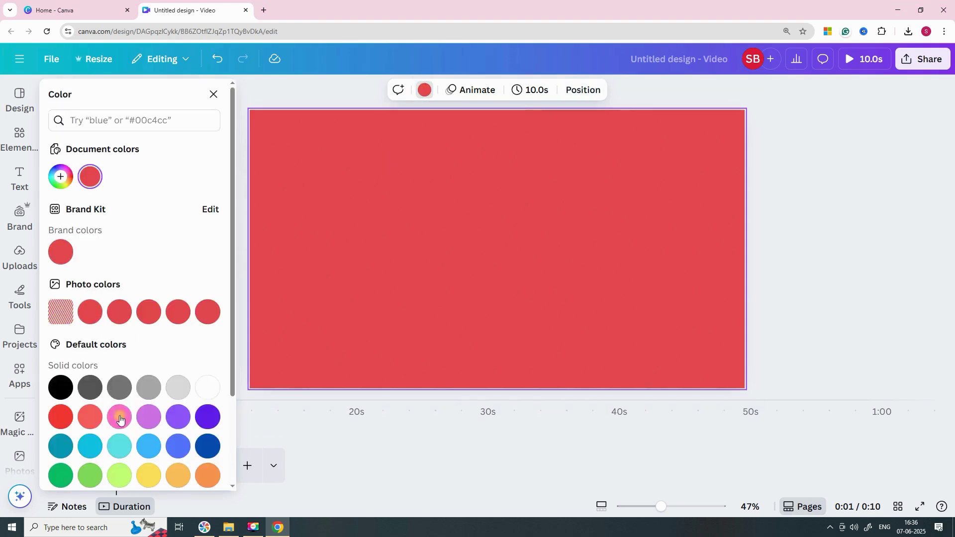
click(94, 423)
Create a custom motion-path animation moving the striped pattern across the page.
key(ctrl+z)
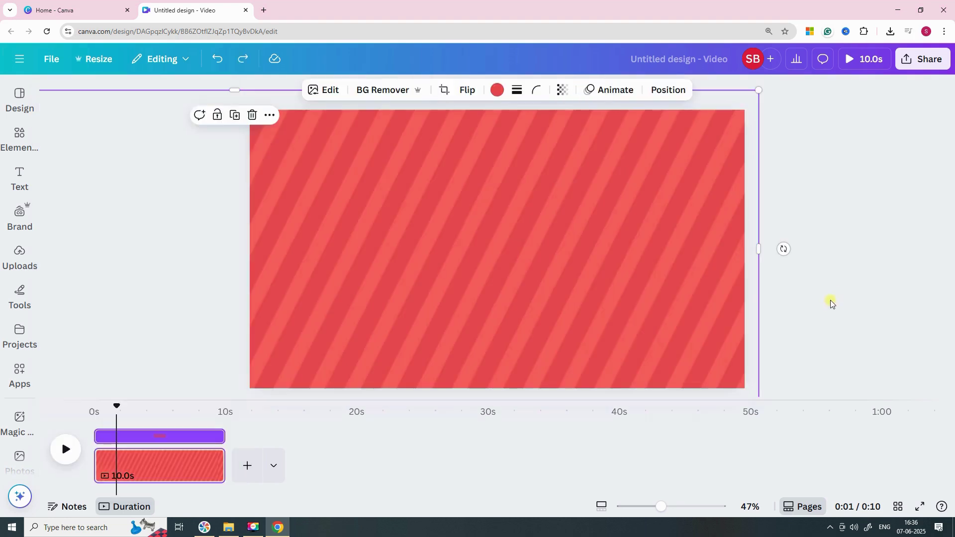
click(612, 89)
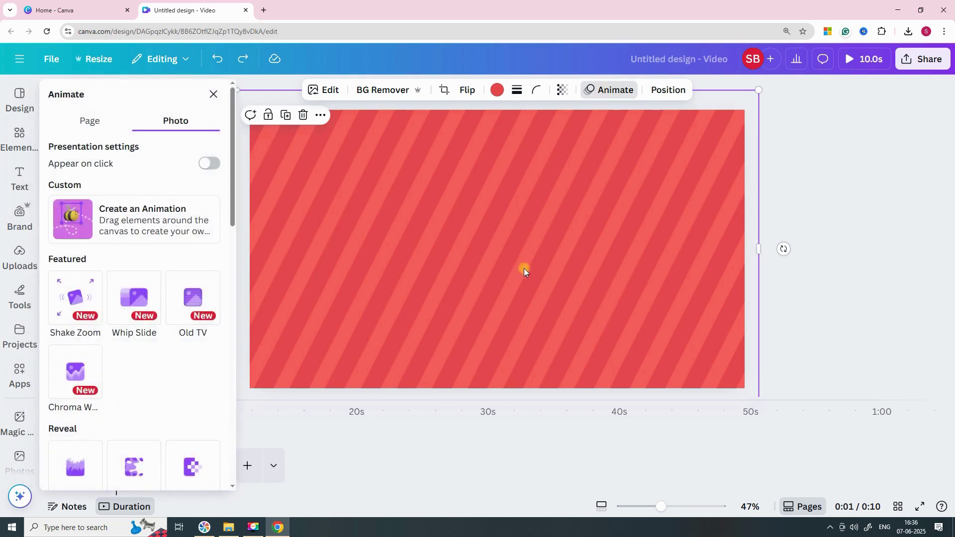
click(119, 227)
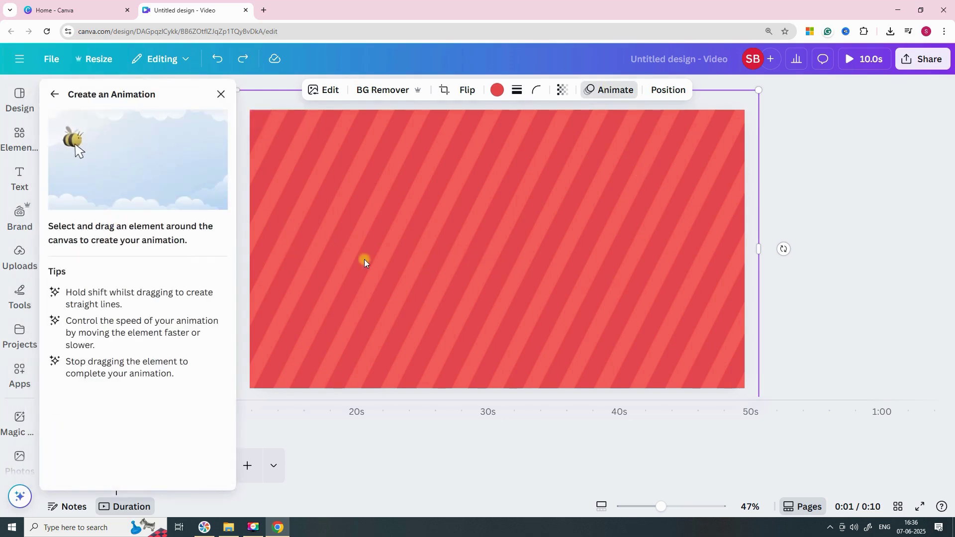
drag(264, 259, 778, 265)
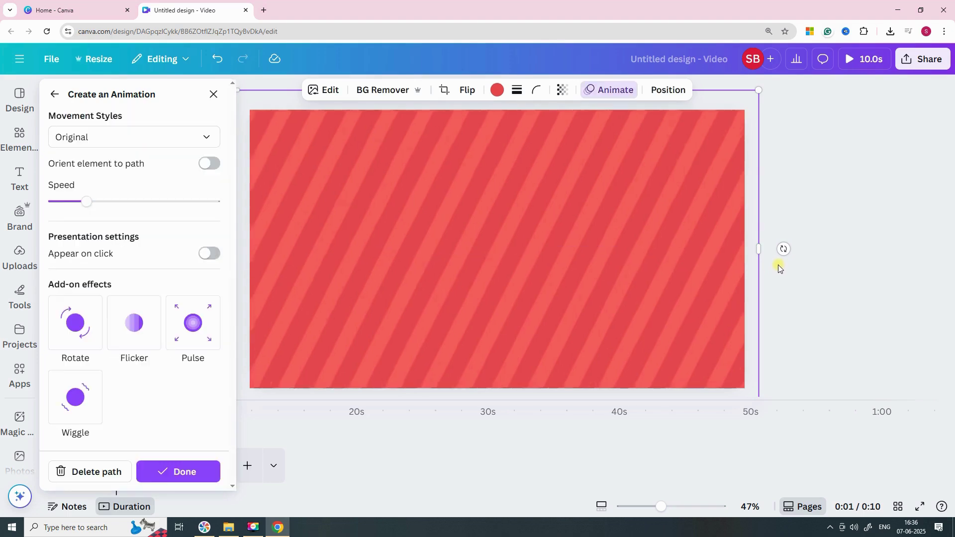
click(219, 96)
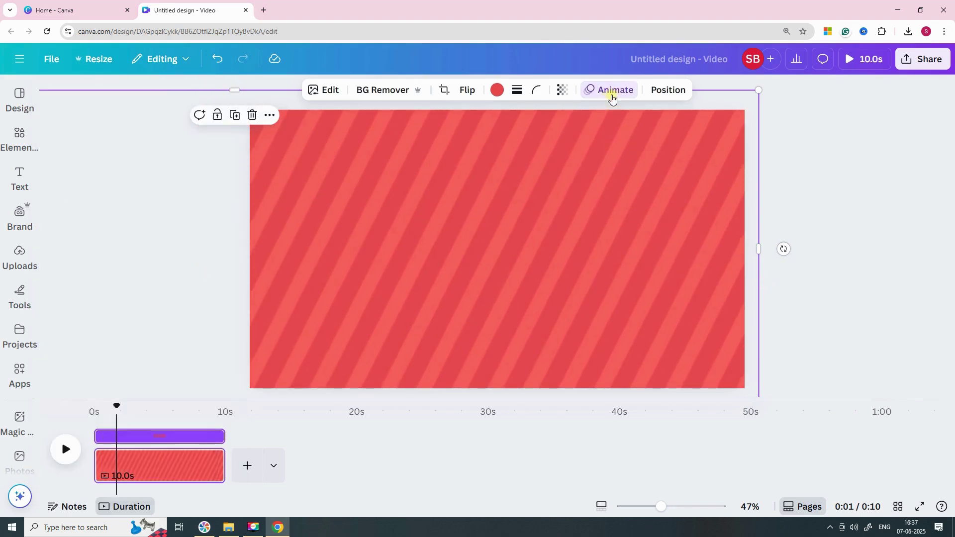
Set the animation speed to its slowest with the Steady movement style.
click(612, 91)
drag(82, 206, 51, 204)
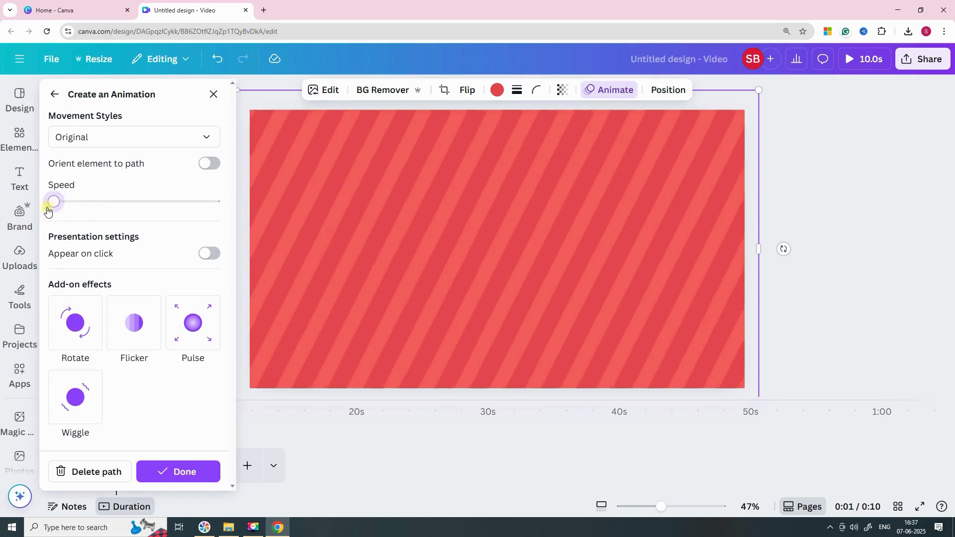
click(118, 137)
click(83, 211)
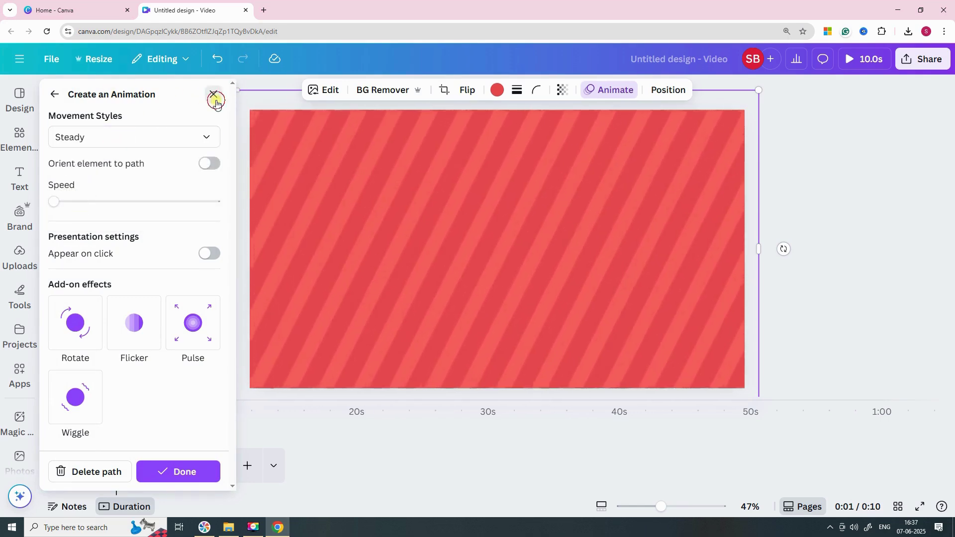
click(214, 94)
click(921, 508)
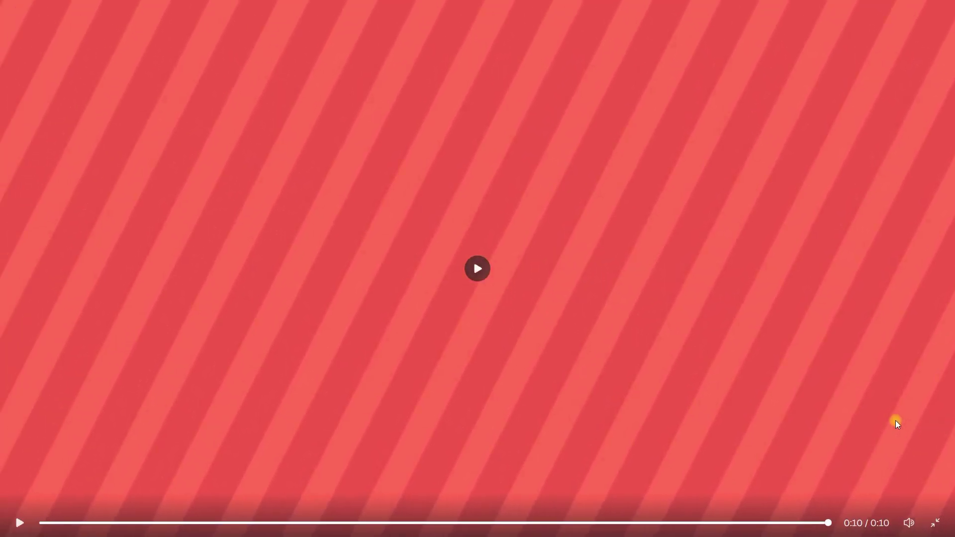
key(Escape)
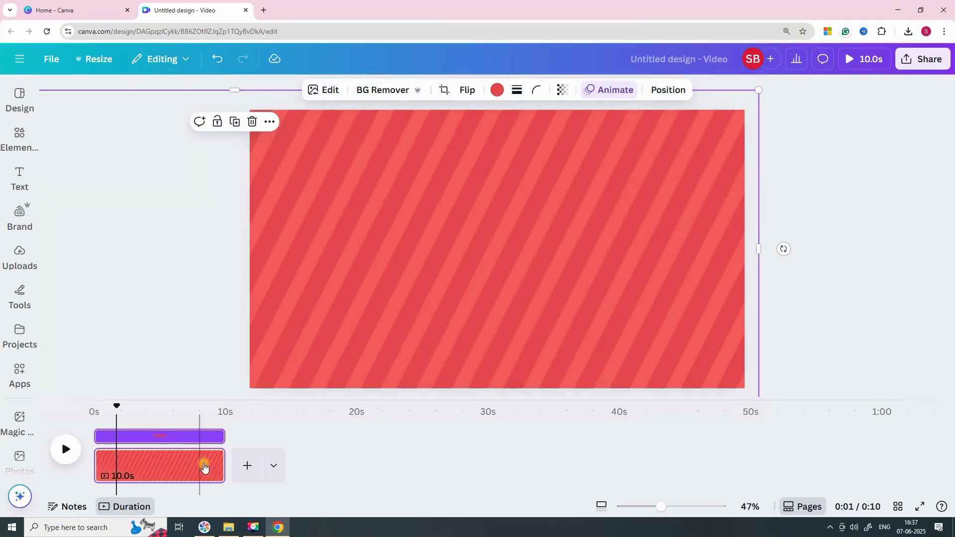
Duplicate the red page and recolour the copy's striped pattern layer green.
right_click(203, 468)
click(255, 252)
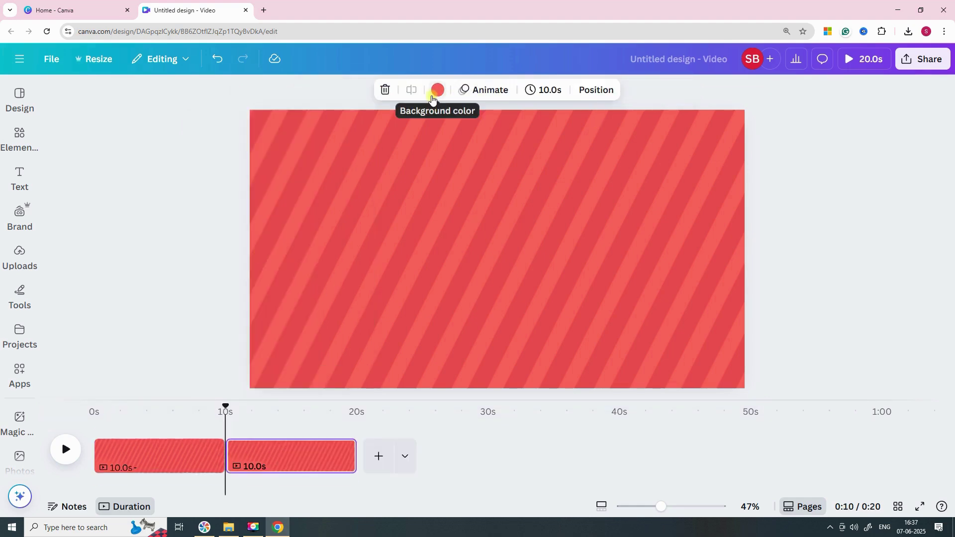
click(580, 98)
click(142, 189)
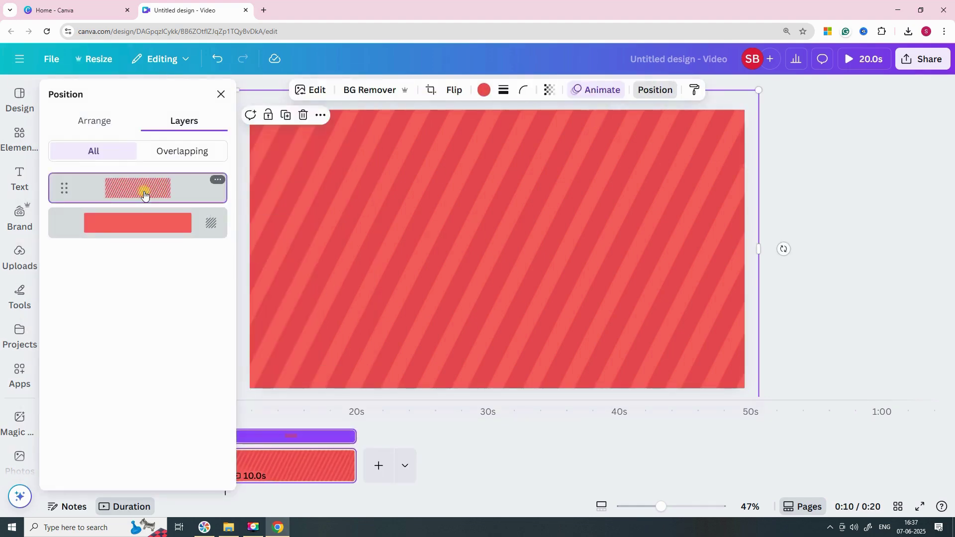
click(484, 89)
click(89, 478)
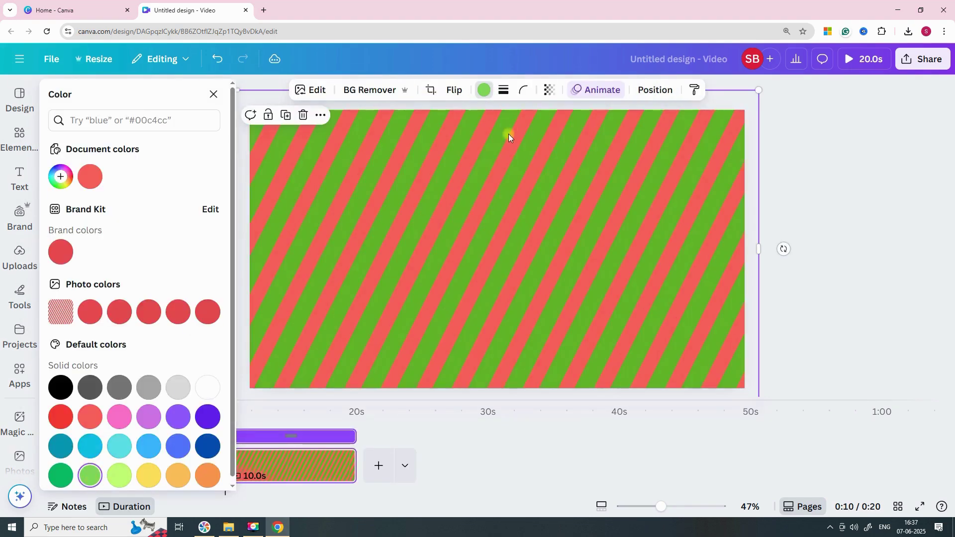
Recolour the second page's background layer light green.
click(651, 90)
click(144, 225)
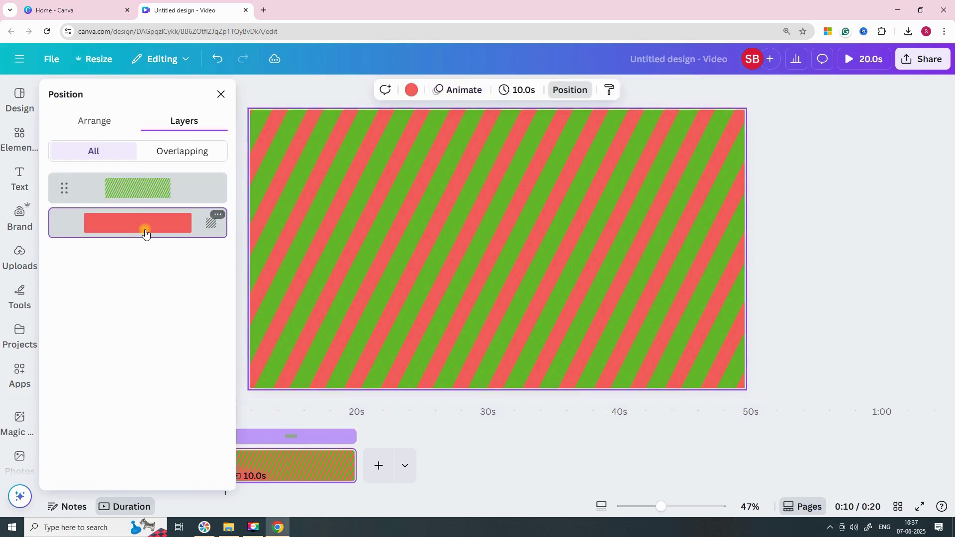
click(85, 475)
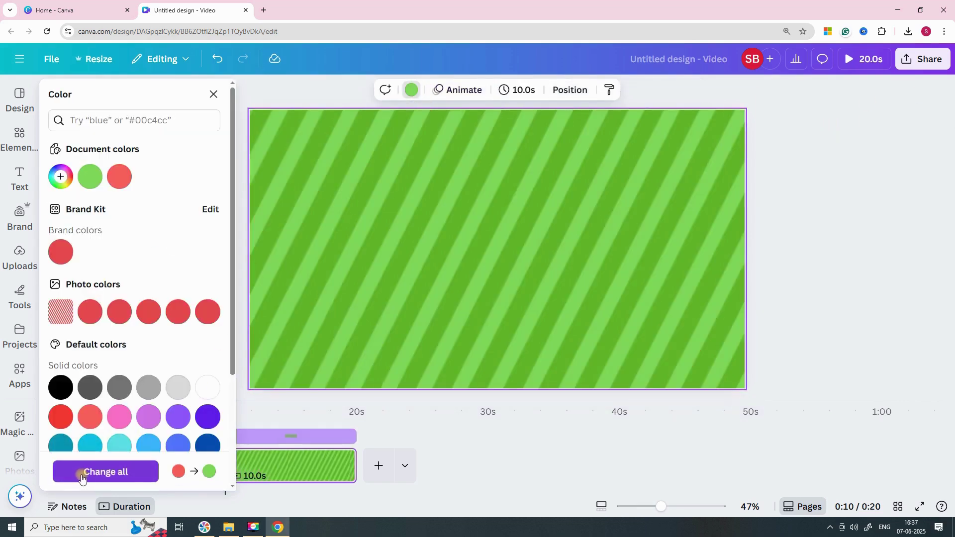
scroll(77, 408, down, 3)
click(59, 328)
click(83, 326)
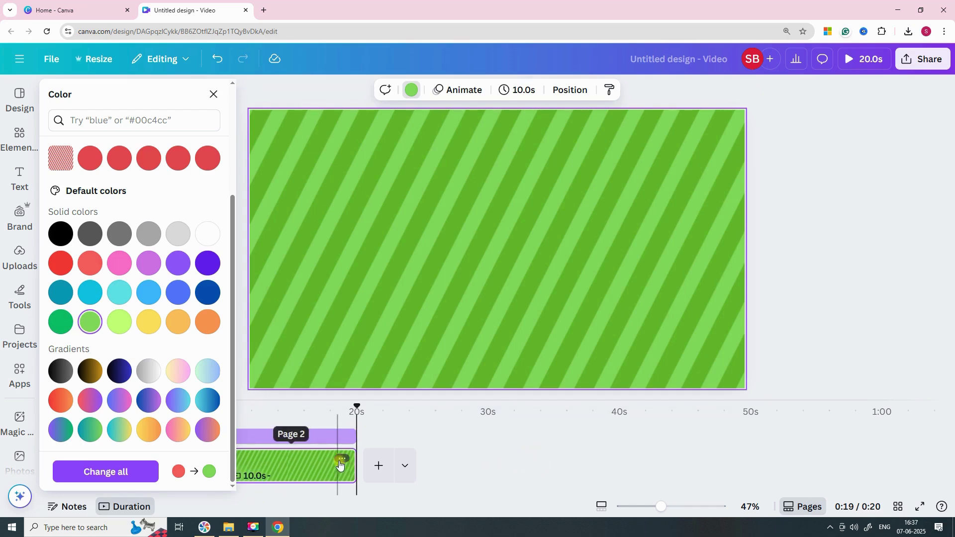
Duplicate the green page and turn the third page's light stripes yellow.
click(340, 464)
click(382, 255)
click(437, 90)
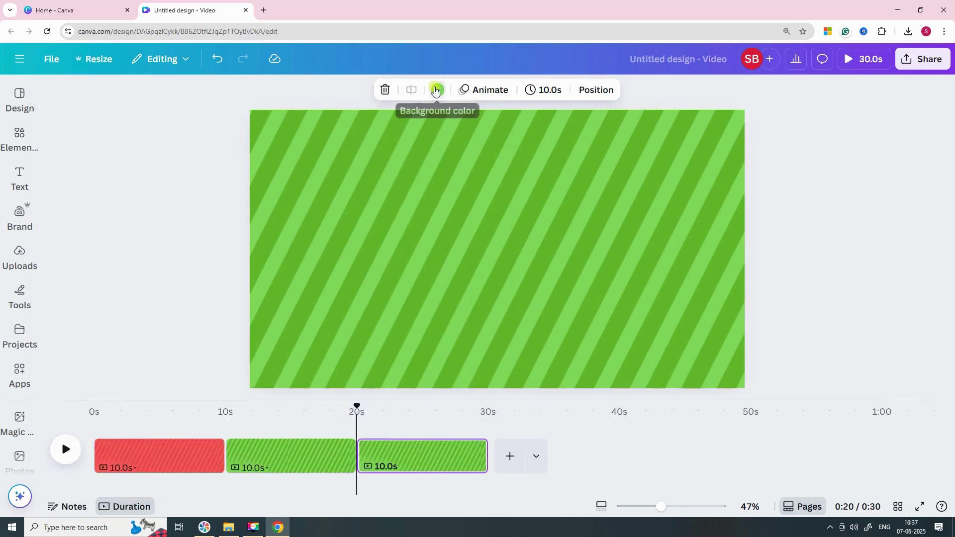
click(438, 90)
click(144, 475)
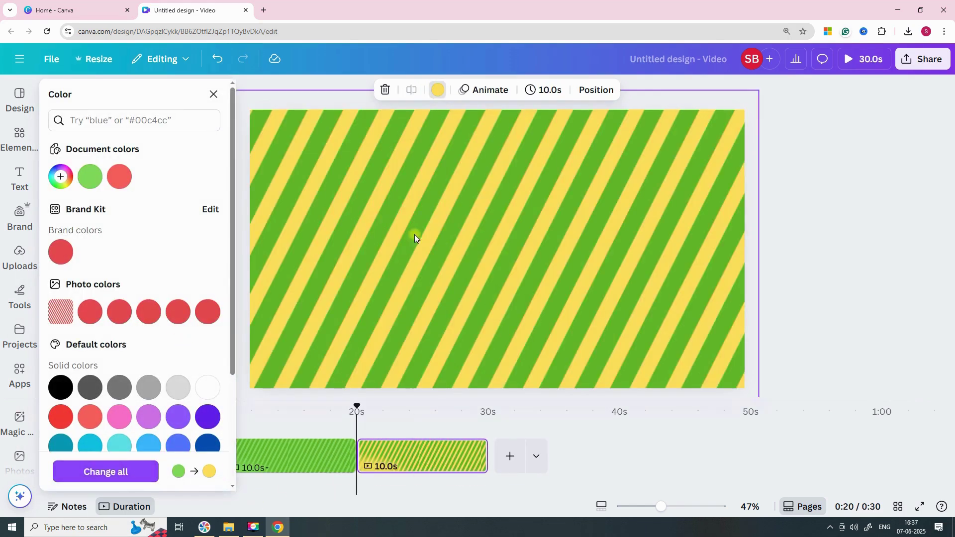
Recolour the third page's green striped pattern layer yellow.
click(599, 91)
click(342, 165)
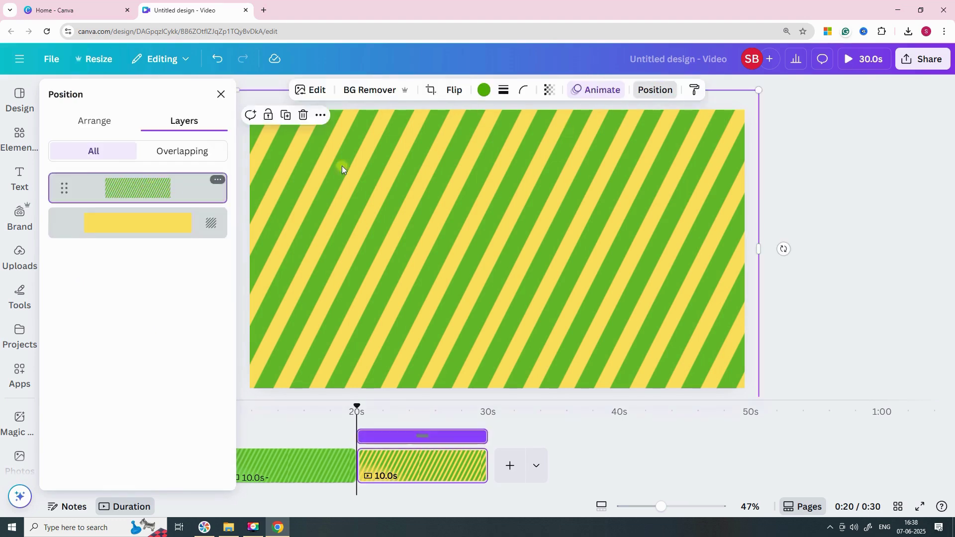
click(485, 99)
click(177, 177)
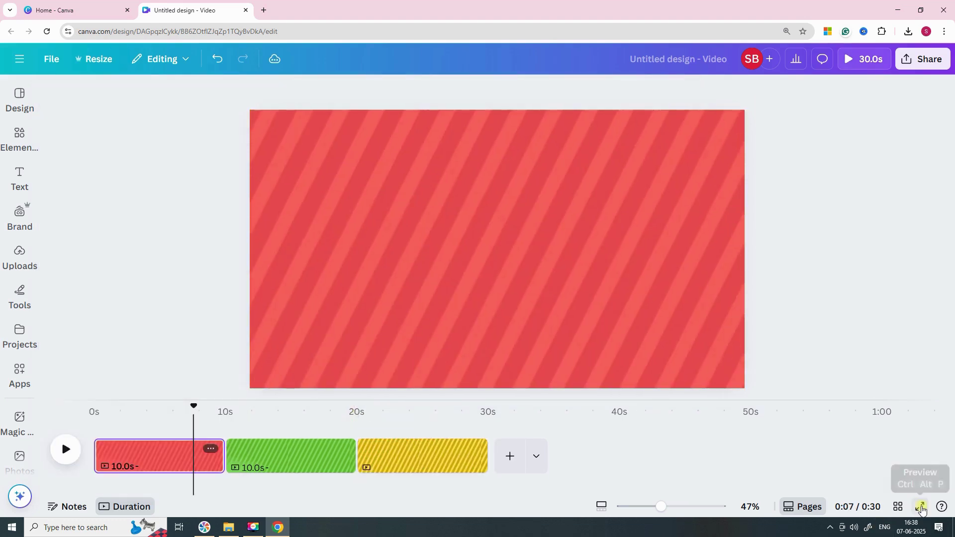
click(919, 506)
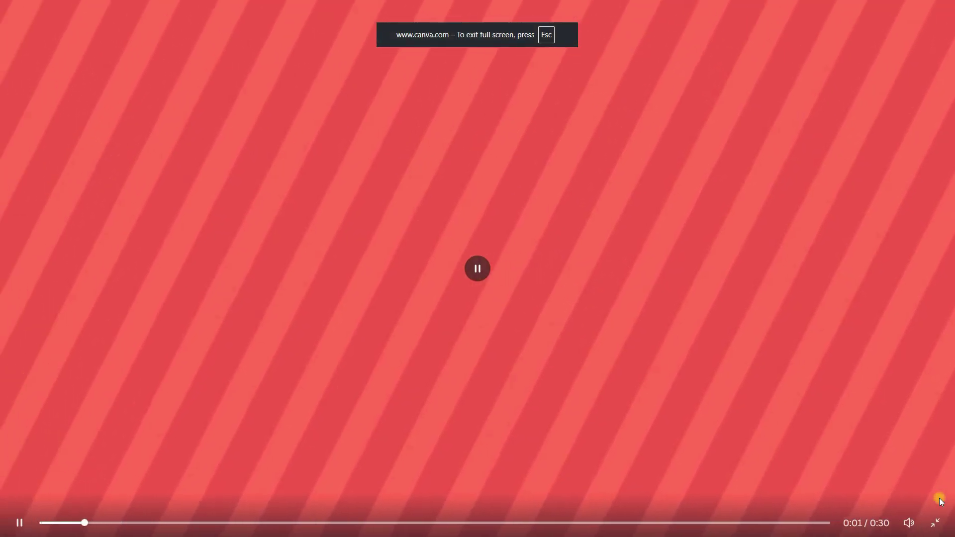